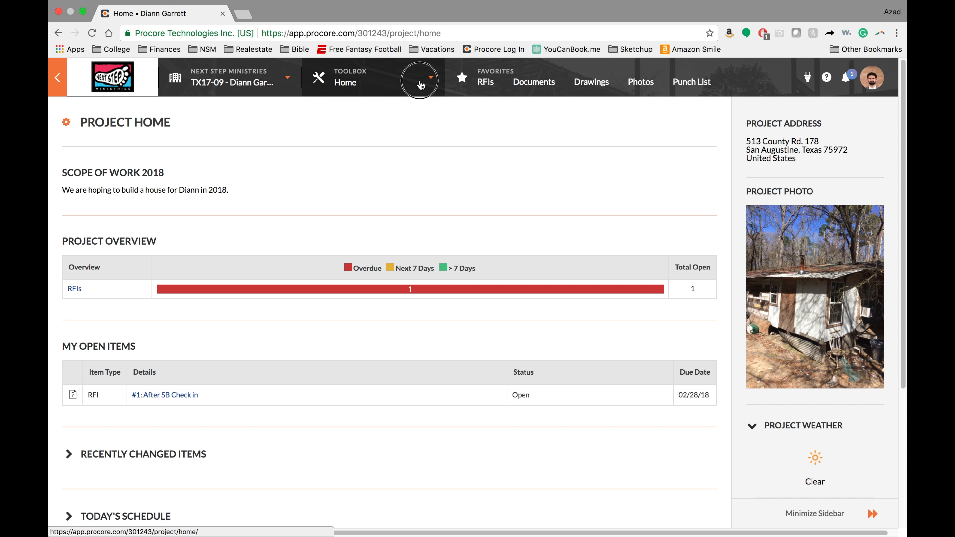
Open the project's RFIs tool and start creating a new RFI.
{"action": "left_click", "coordinate": [424, 92]}
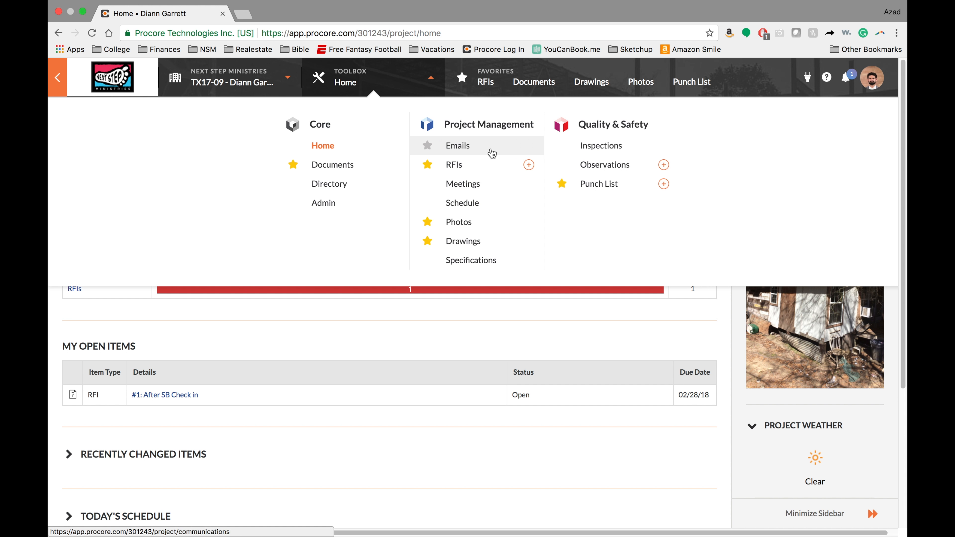
{"action": "left_click", "coordinate": [473, 167]}
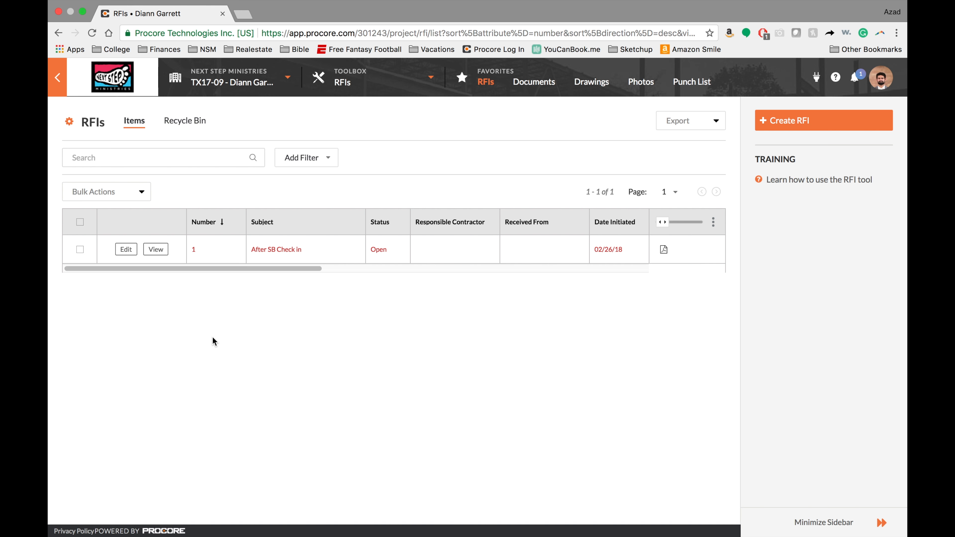
{"action": "left_click", "coordinate": [777, 127]}
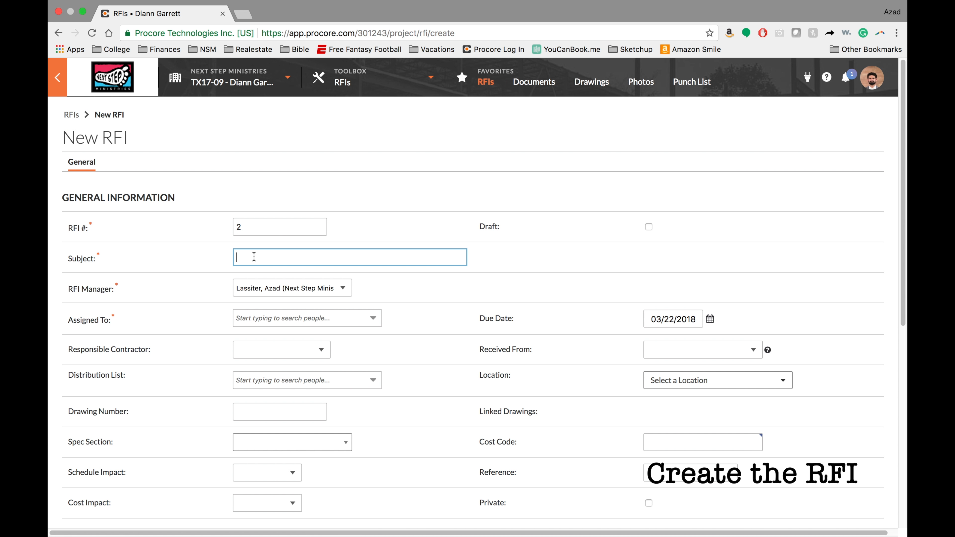
Enter "Test" as the subject of the new RFI.
{"action": "type", "text": "Tets"}
{"action": "key", "text": "BackSpace"}
{"action": "key", "text": "BackSpace"}
{"action": "key", "text": "BackSpace"}
{"action": "type", "text": "est"}
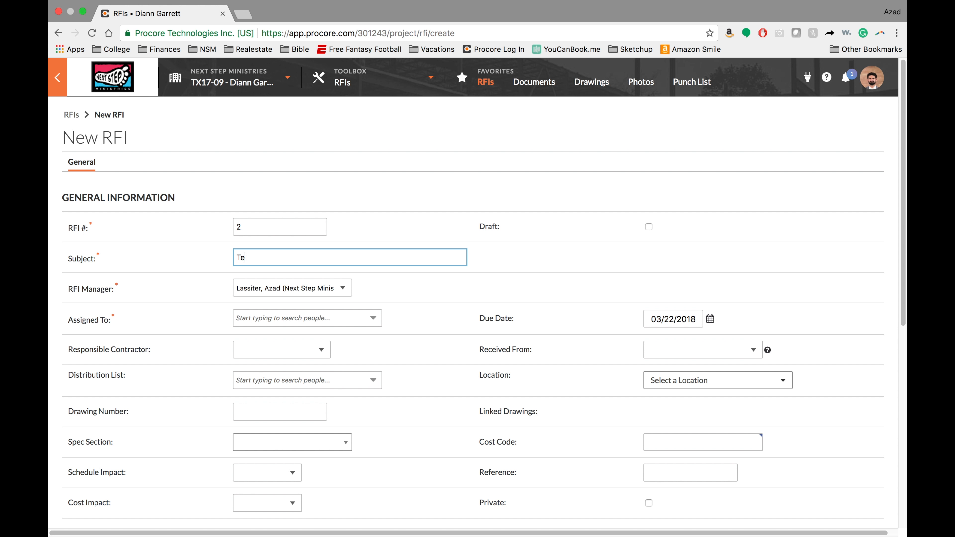
Keep the preselected RFI manager and assign the RFI to a staff member from Next Step Ministries.
{"action": "left_click", "coordinate": [320, 290]}
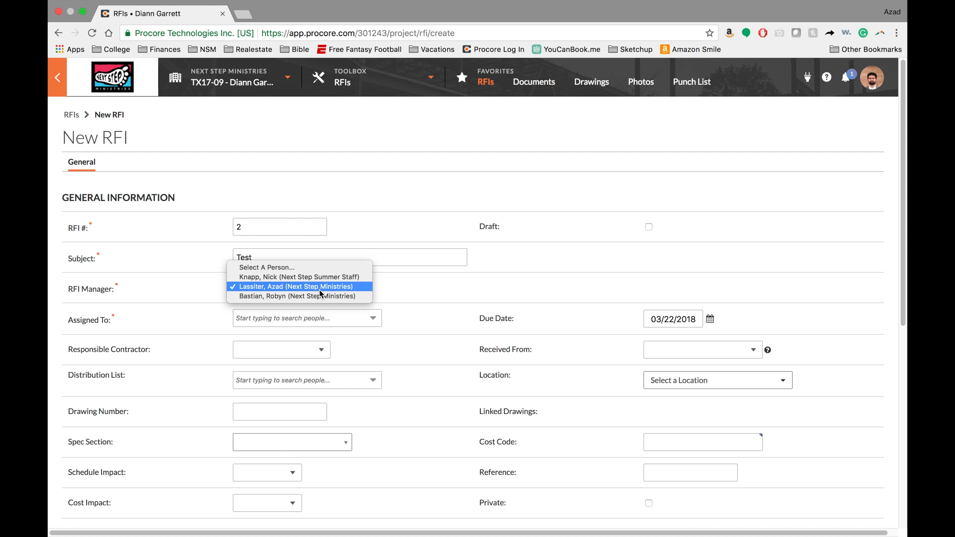
{"action": "left_click", "coordinate": [322, 289]}
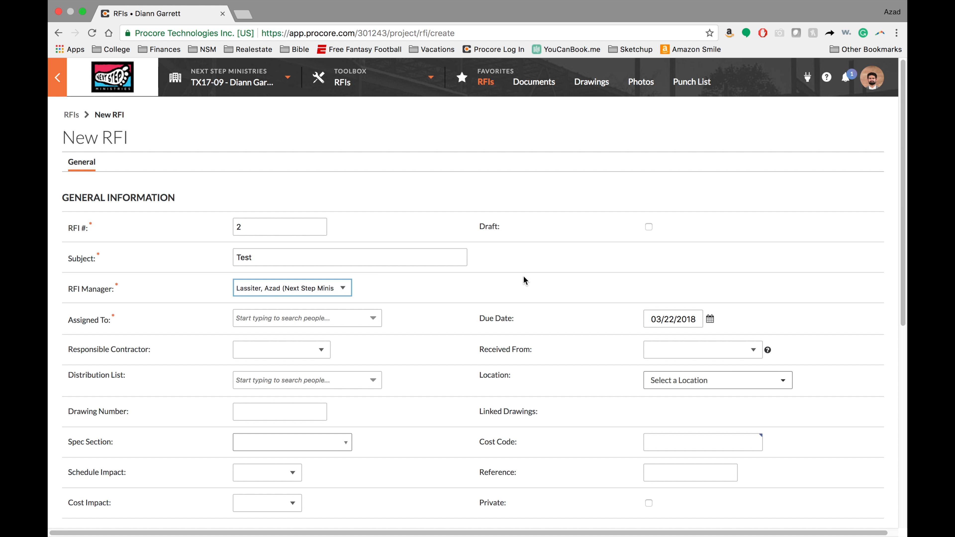
{"action": "left_click", "coordinate": [369, 319]}
{"action": "left_click", "coordinate": [337, 336]}
Add the summer staff member, the assignee and the RFI manager to the RFI's distribution list.
{"action": "left_click", "coordinate": [320, 398]}
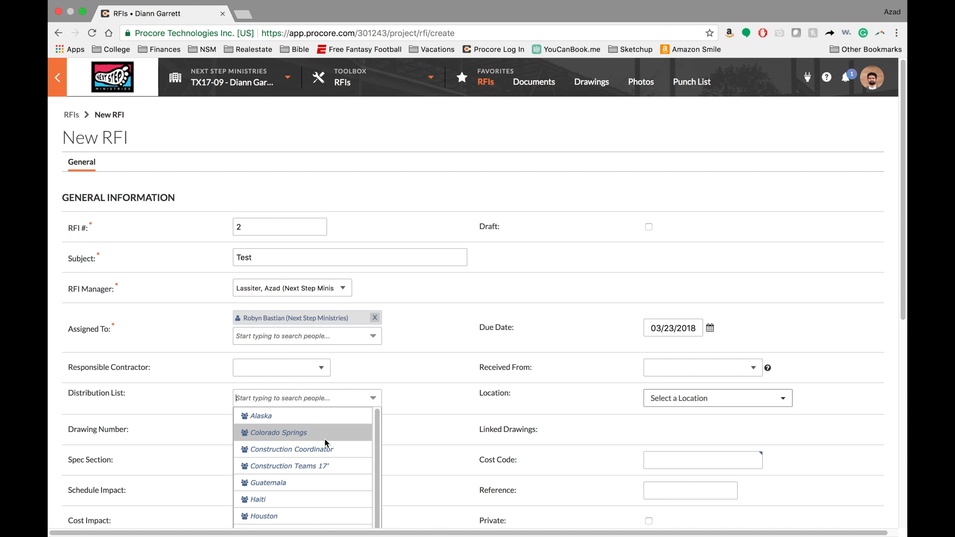
{"action": "scroll", "coordinate": [325, 440], "scroll_direction": "down", "scroll_amount": 3}
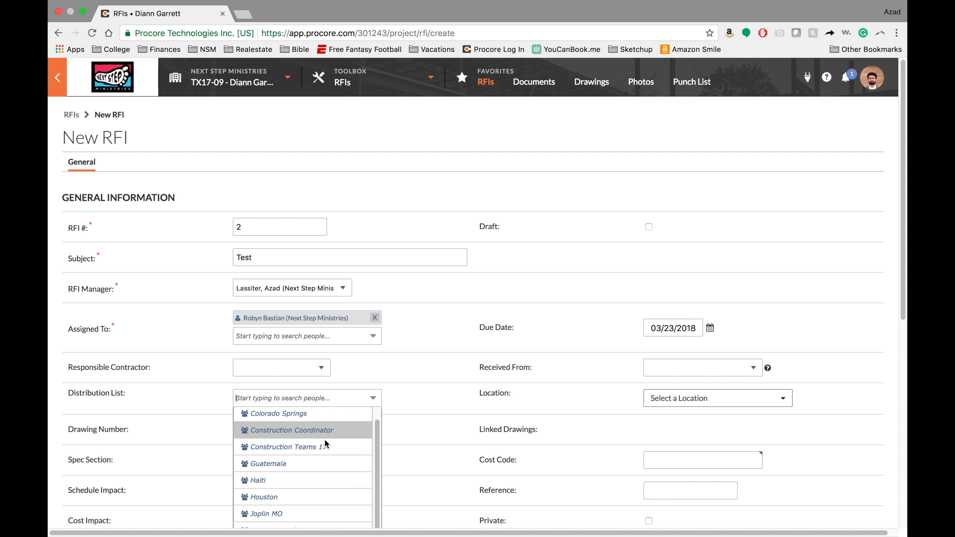
{"action": "scroll", "coordinate": [325, 440], "scroll_direction": "down", "scroll_amount": 8}
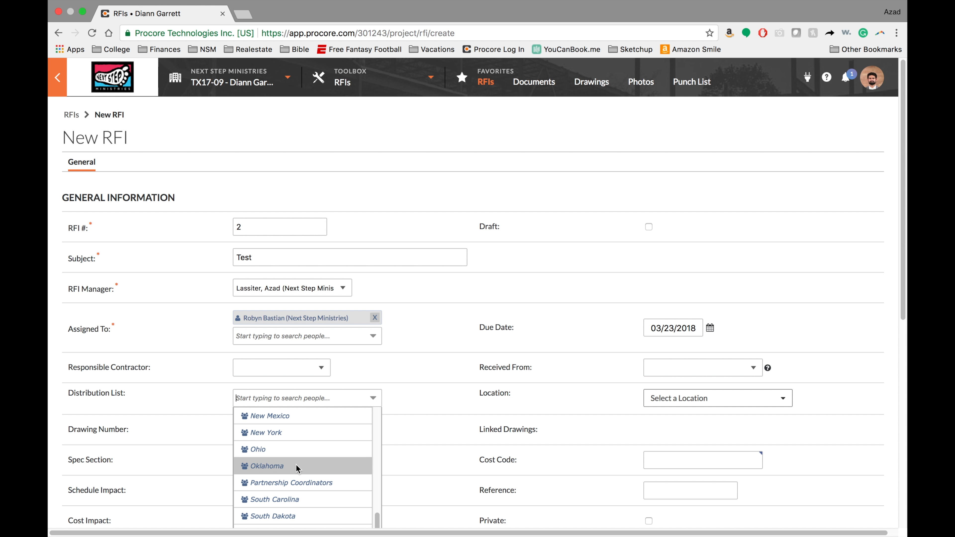
{"action": "scroll", "coordinate": [296, 468], "scroll_direction": "up", "scroll_amount": 8}
{"action": "scroll", "coordinate": [297, 467], "scroll_direction": "up", "scroll_amount": 2}
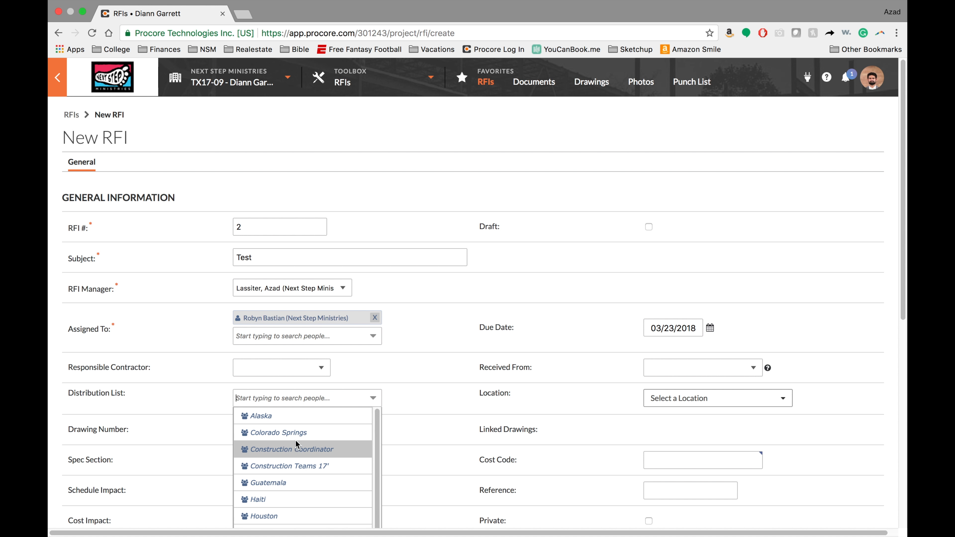
{"action": "left_click", "coordinate": [279, 395]}
{"action": "left_click", "coordinate": [278, 396]}
Set the RFI's Received From field to the same person as the RFI manager.
{"action": "scroll", "coordinate": [452, 339], "scroll_direction": "down", "scroll_amount": 4}
{"action": "left_click", "coordinate": [753, 217]}
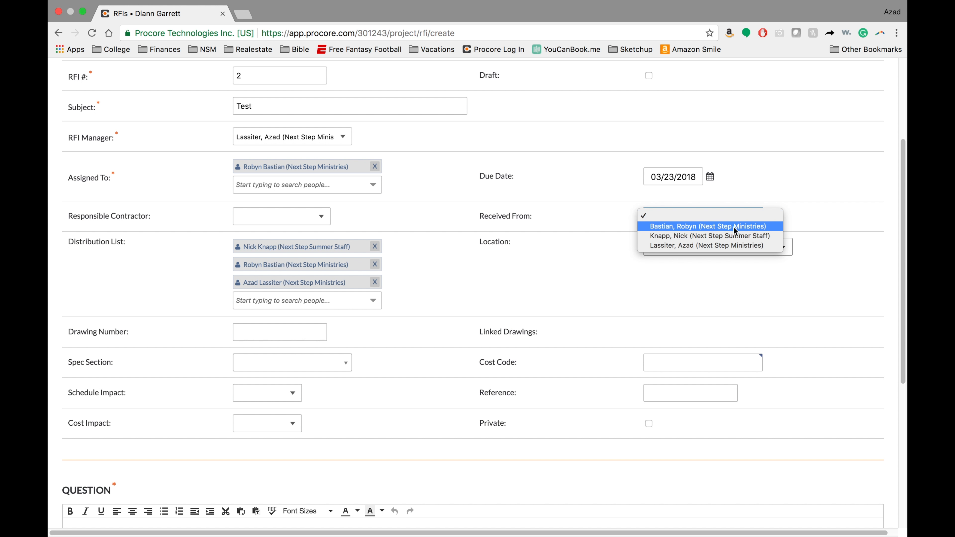
{"action": "left_click", "coordinate": [695, 245]}
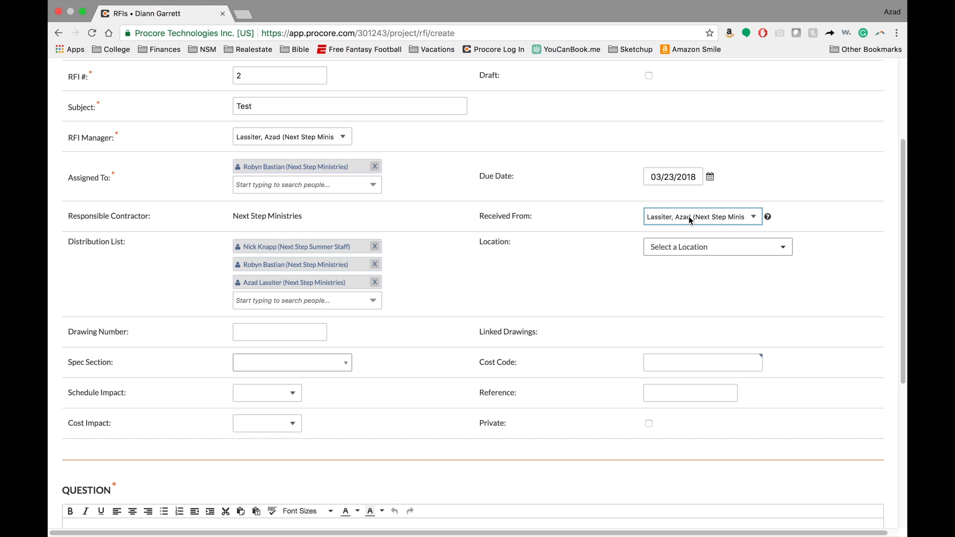
{"action": "left_click", "coordinate": [398, 270]}
Write the RFI question with a greeting to the assignee by first name, followed by "This is a test RFI.".
{"action": "scroll", "coordinate": [397, 271], "scroll_direction": "down", "scroll_amount": 3}
{"action": "scroll", "coordinate": [333, 217], "scroll_direction": "down", "scroll_amount": 4}
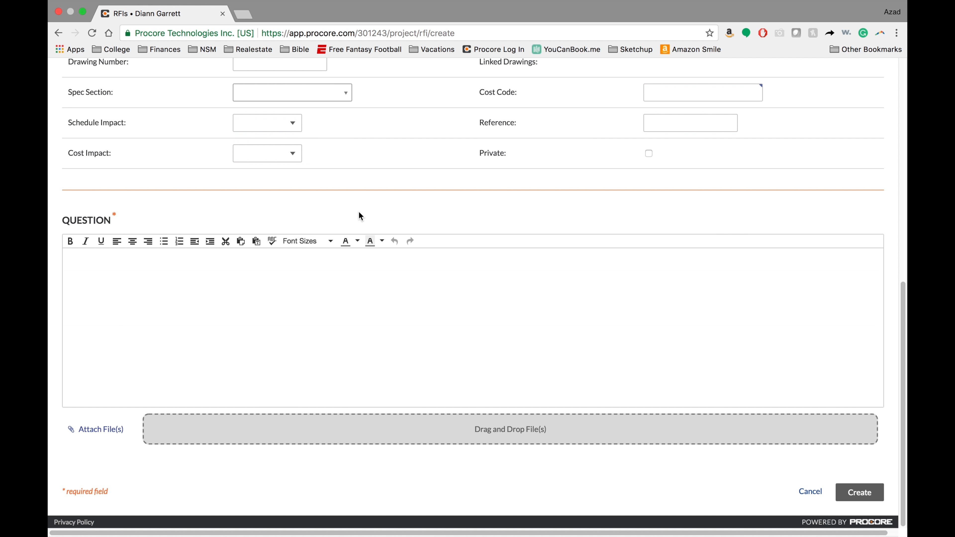
{"action": "left_click", "coordinate": [113, 266]}
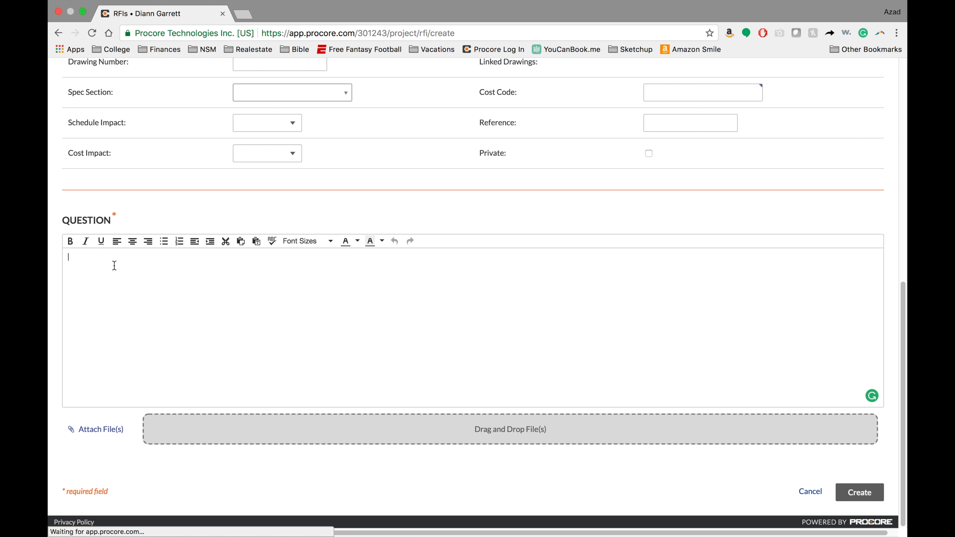
{"action": "type", "text": "Hey Robyn,"}
{"action": "key", "text": "Return"}
{"action": "type", "text": "THis is a test R"}
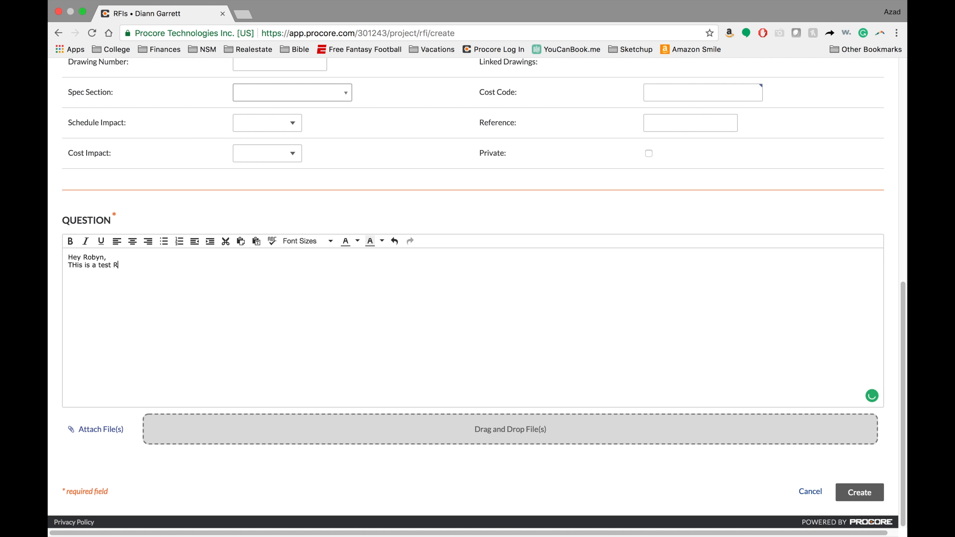
{"action": "type", "text": "FI."}
{"action": "key", "text": "Return"}
{"action": "left_click", "coordinate": [77, 267]}
Attach the current drawing "1: Title Page Rev.0" to the question and create the RFI.
{"action": "left_click", "coordinate": [101, 430]}
{"action": "scroll", "coordinate": [182, 290], "scroll_direction": "down", "scroll_amount": 5}
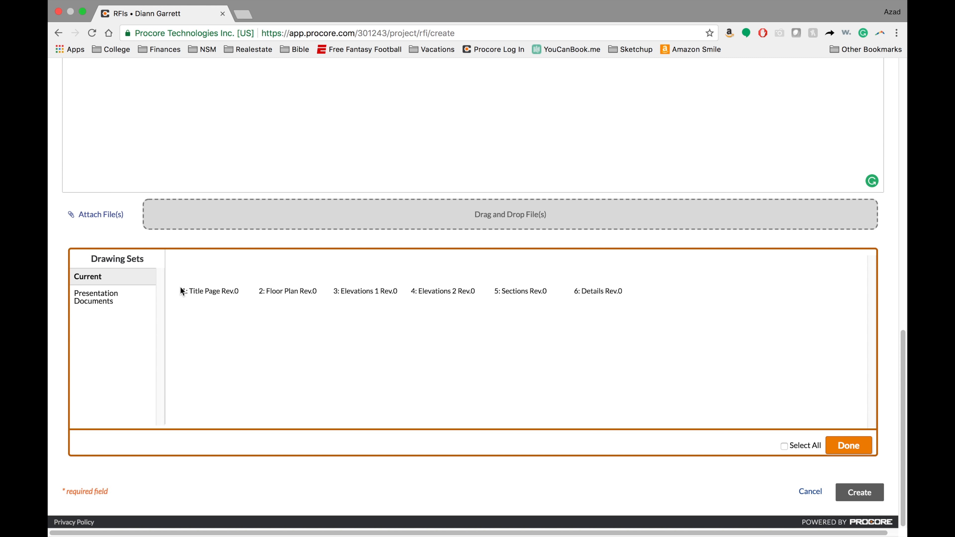
{"action": "left_click", "coordinate": [196, 283]}
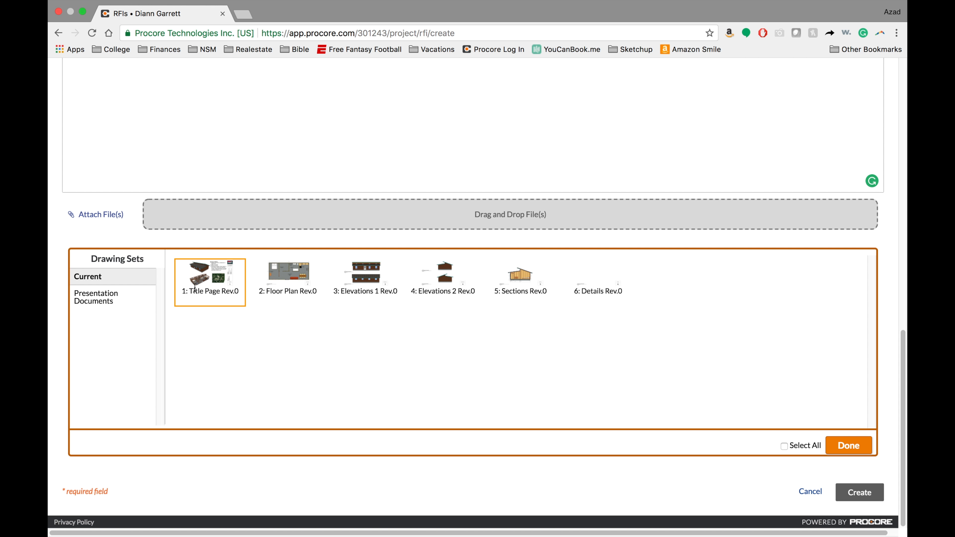
{"action": "left_click", "coordinate": [846, 445]}
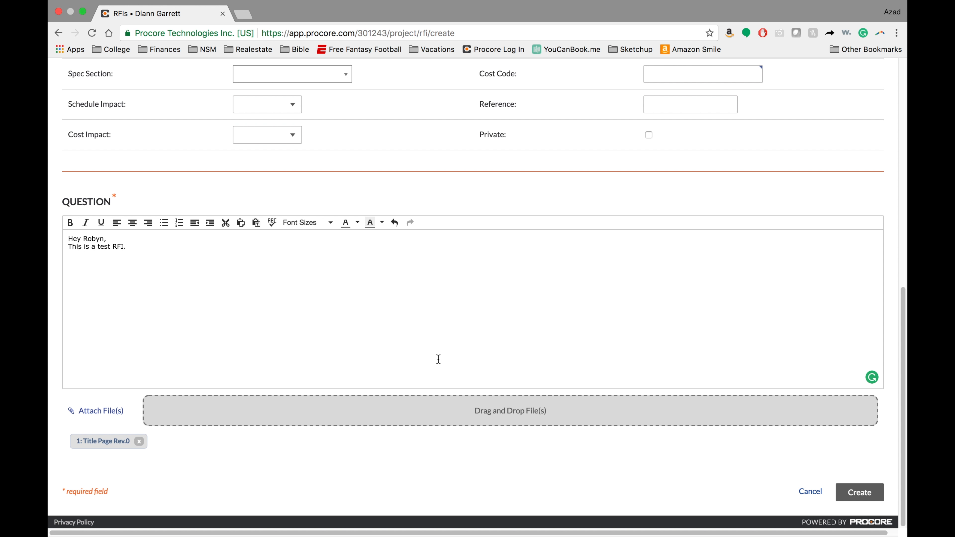
{"action": "left_click", "coordinate": [860, 493]}
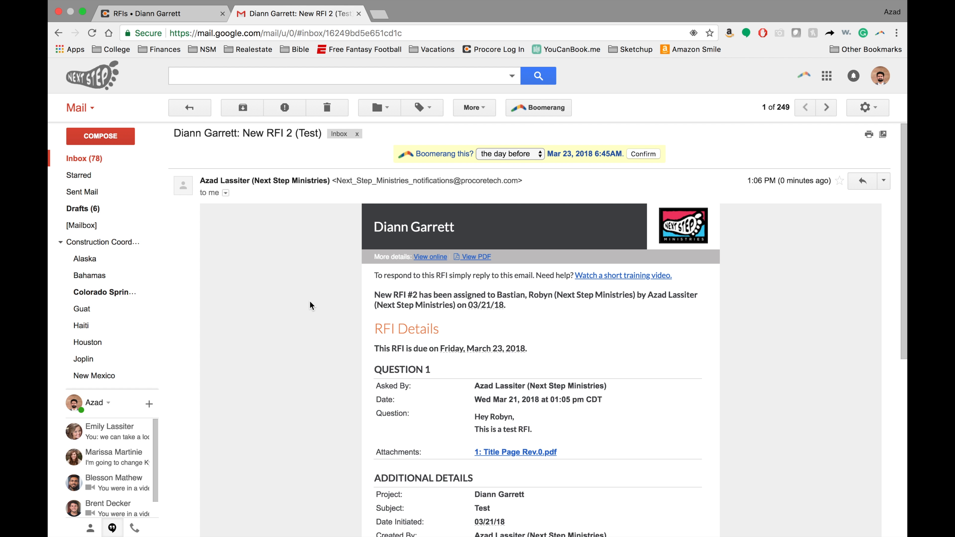
Review the RFI 2 notification email and send a reply with a greeting to the assignee and "Great stuff thanks" on a new line.
{"action": "scroll", "coordinate": [310, 305], "scroll_direction": "down", "scroll_amount": 6}
{"action": "scroll", "coordinate": [315, 278], "scroll_direction": "up", "scroll_amount": 2}
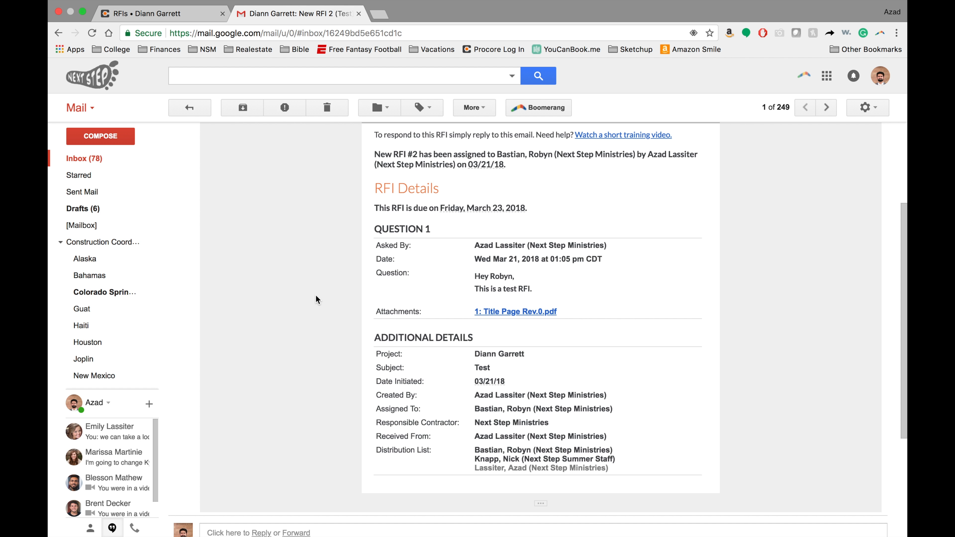
{"action": "scroll", "coordinate": [316, 296], "scroll_direction": "up", "scroll_amount": 3}
{"action": "scroll", "coordinate": [315, 327], "scroll_direction": "down", "scroll_amount": 3}
{"action": "scroll", "coordinate": [315, 326], "scroll_direction": "up", "scroll_amount": 3}
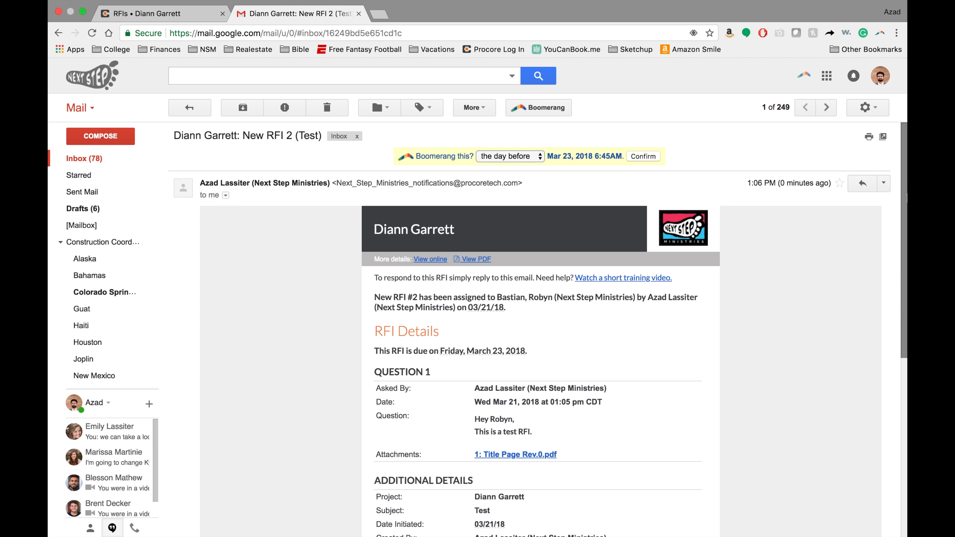
{"action": "left_click", "coordinate": [861, 184]}
{"action": "type", "text": "Hey Robyn,Great stuff thanks"}
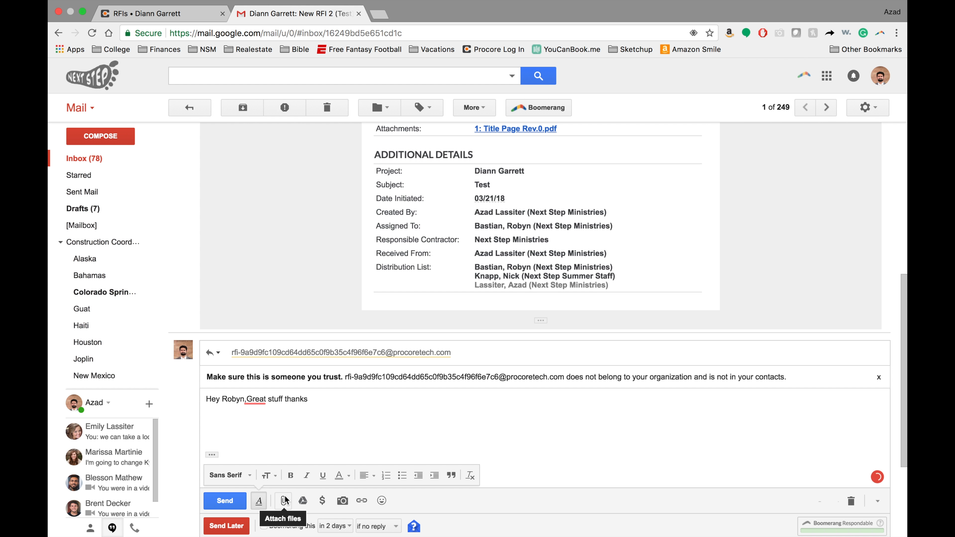
{"action": "left_click", "coordinate": [252, 401]}
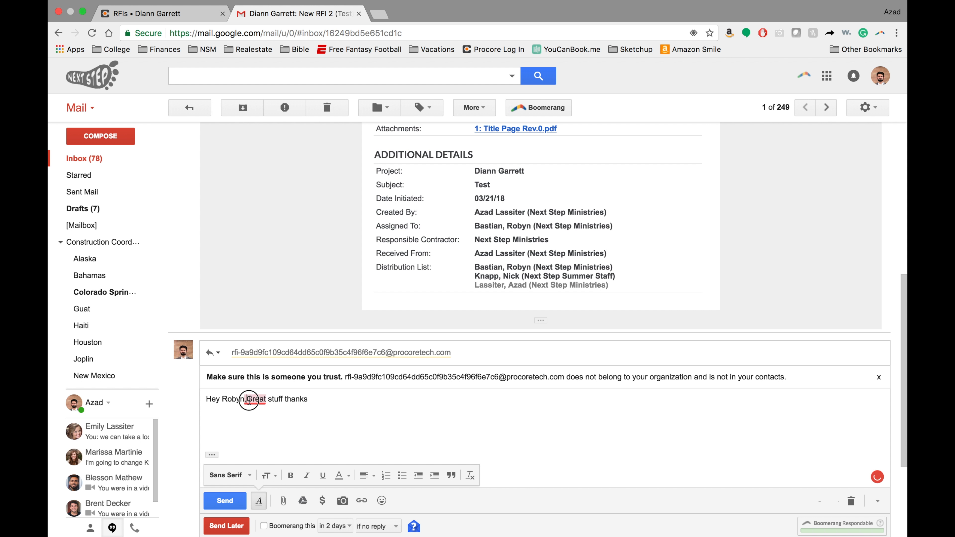
{"action": "key", "text": "Return"}
{"action": "key", "text": "super+Return"}
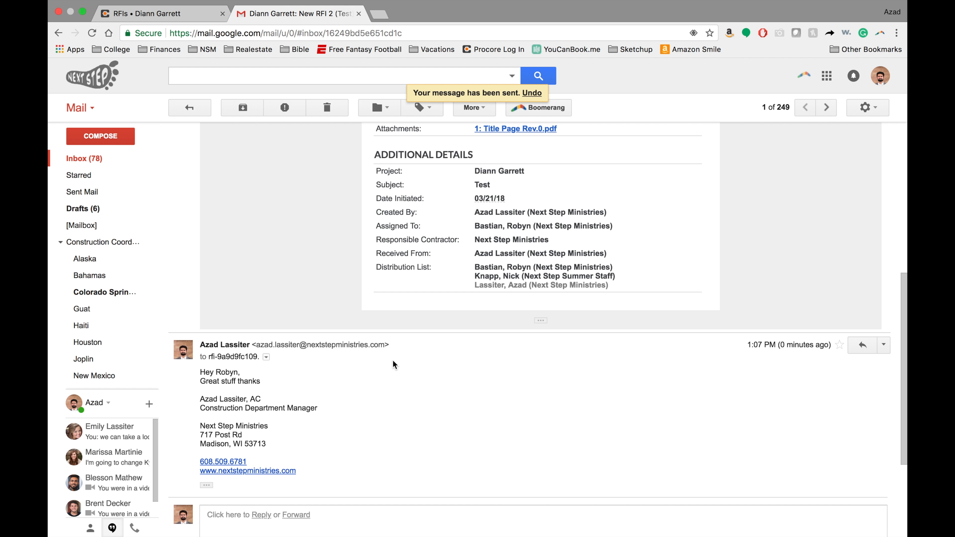
Switch back to Procore and add a reply to RFI #2 greeting the assignee, followed by "Thanks for the info great stuff.".
{"action": "scroll", "coordinate": [447, 410], "scroll_direction": "up", "scroll_amount": 9}
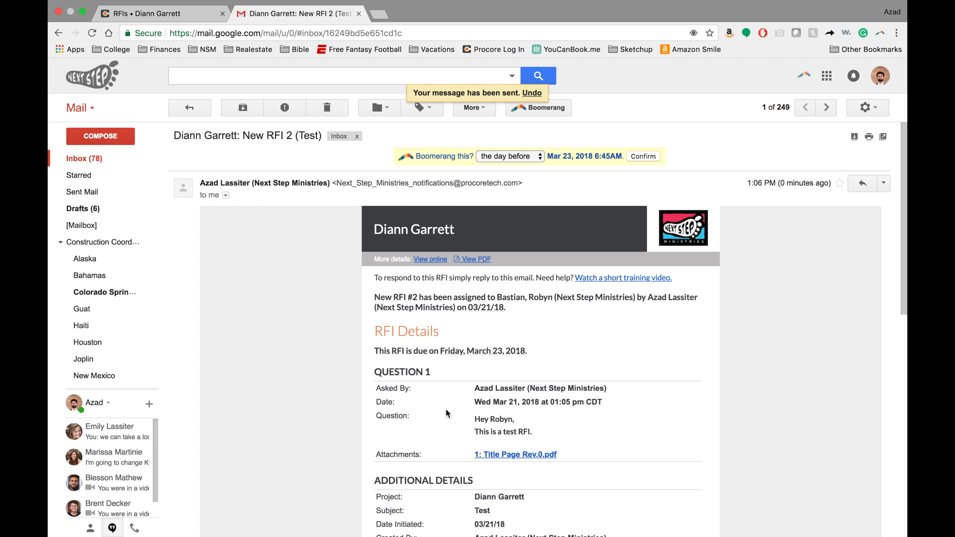
{"action": "left_click", "coordinate": [203, 12]}
{"action": "scroll", "coordinate": [424, 247], "scroll_direction": "down", "scroll_amount": 8}
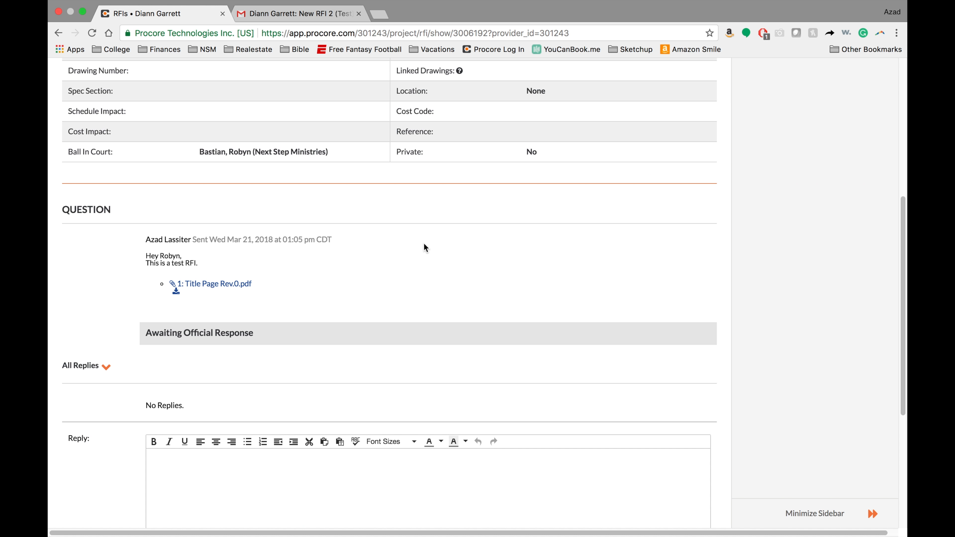
{"action": "scroll", "coordinate": [424, 245], "scroll_direction": "up", "scroll_amount": 8}
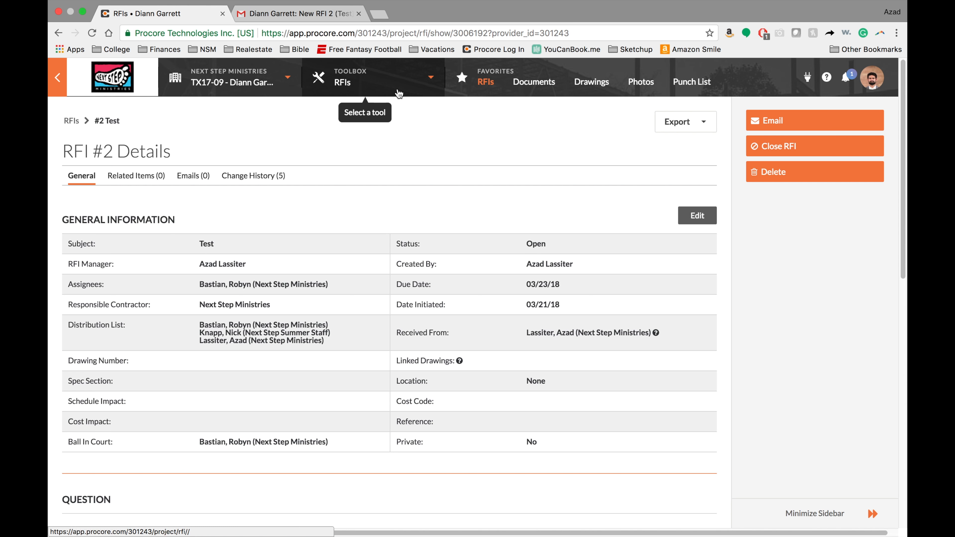
{"action": "scroll", "coordinate": [479, 131], "scroll_direction": "down", "scroll_amount": 8}
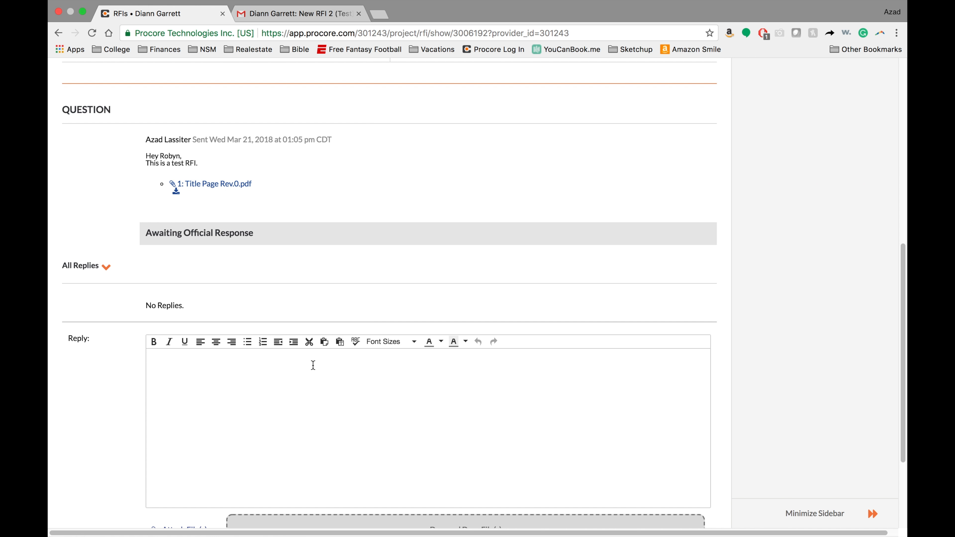
{"action": "left_click", "coordinate": [243, 382]}
{"action": "type", "text": "Hey Robyn,"}
{"action": "key", "text": "Return"}
{"action": "type", "text": "Thanks for the info great stuff."}
{"action": "scroll", "coordinate": [245, 343], "scroll_direction": "down", "scroll_amount": 1}
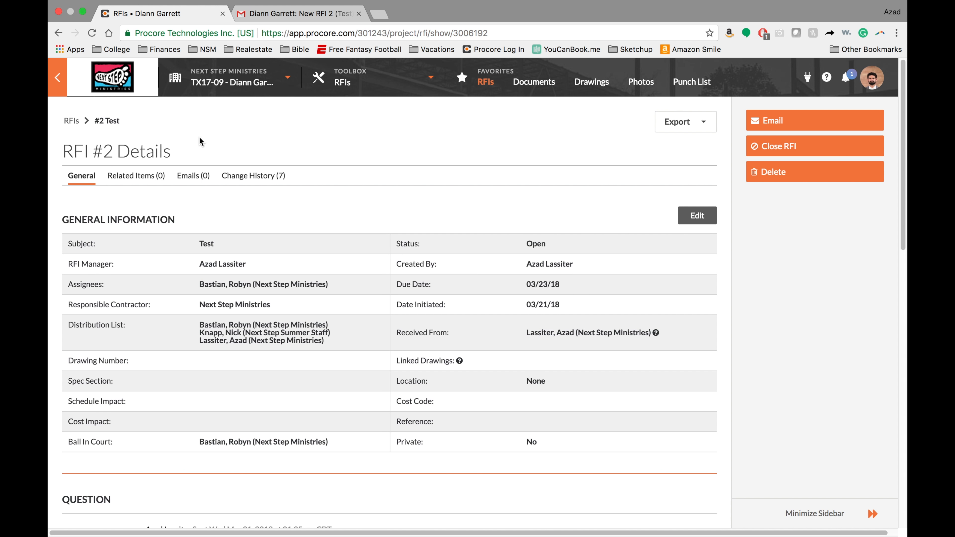
Mark the "Thanks for the info great stuff." reply as the official response to RFI #2.
{"action": "scroll", "coordinate": [199, 141], "scroll_direction": "down", "scroll_amount": 15}
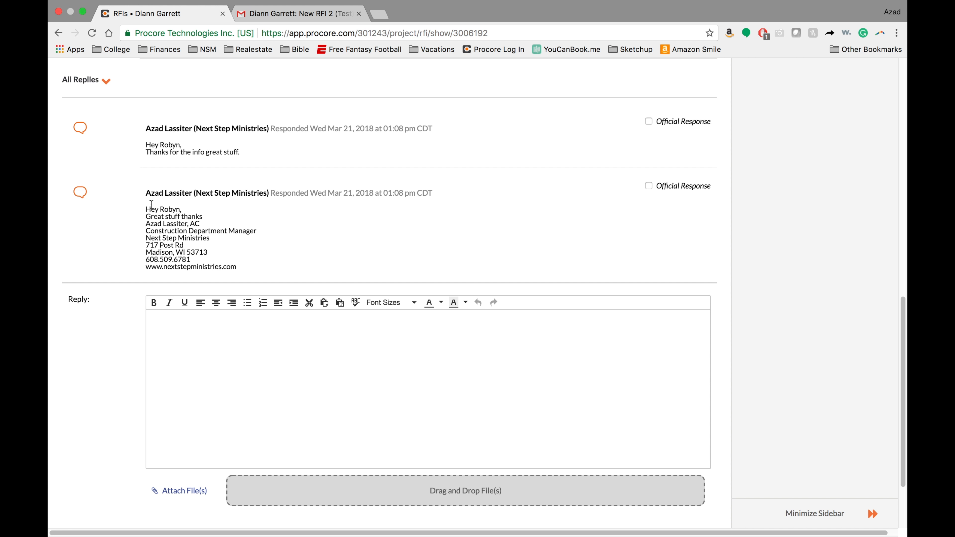
{"action": "scroll", "coordinate": [435, 212], "scroll_direction": "up", "scroll_amount": 2}
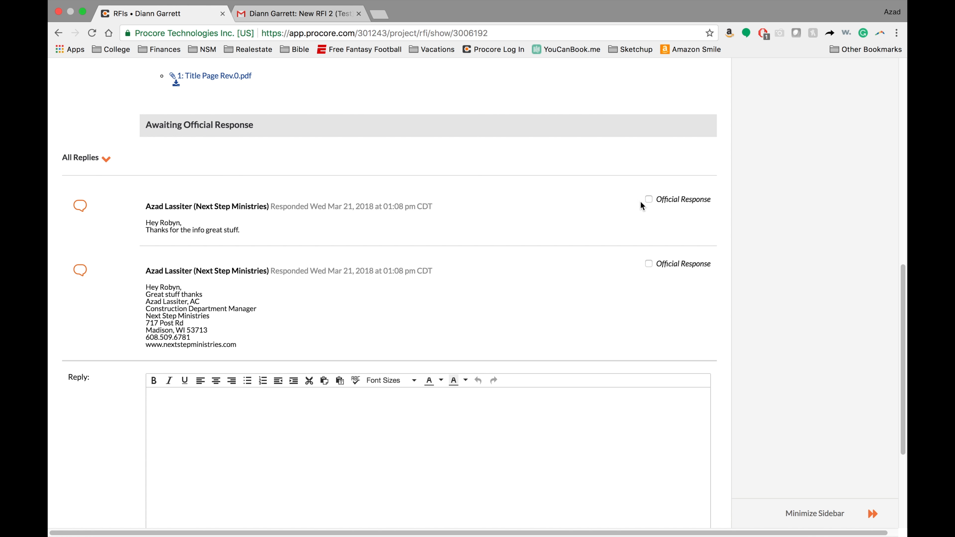
{"action": "left_click", "coordinate": [649, 200]}
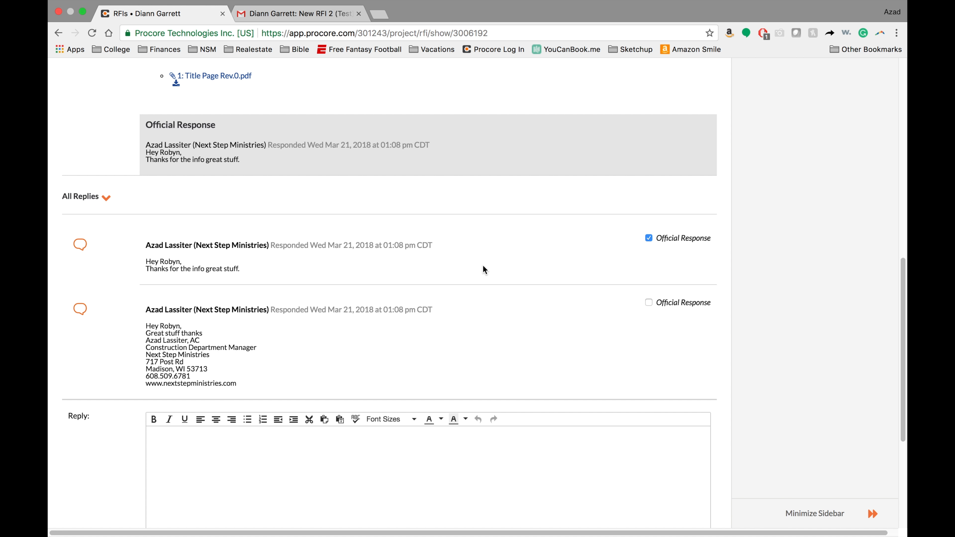
{"action": "scroll", "coordinate": [289, 83], "scroll_direction": "up", "scroll_amount": 3}
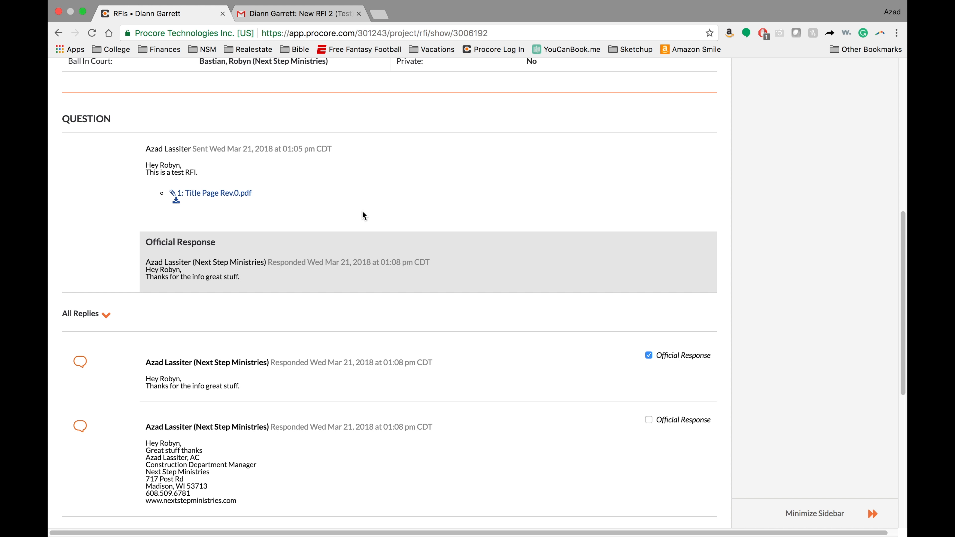
Switch to Gmail, review the email announcing that RFI #2 has been closed, and open the RFI online from it.
{"action": "left_click", "coordinate": [300, 14]}
{"action": "left_click", "coordinate": [83, 158]}
{"action": "left_click", "coordinate": [376, 130]}
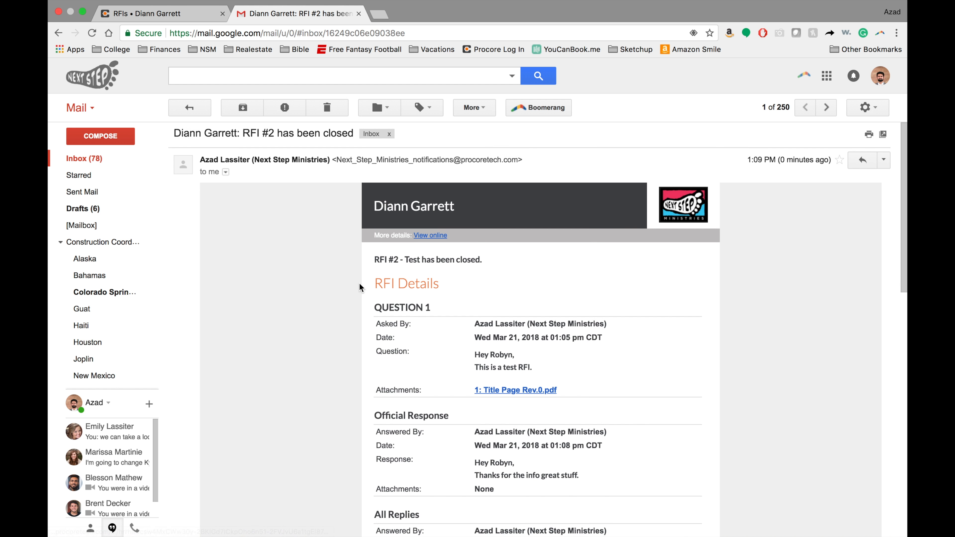
{"action": "scroll", "coordinate": [362, 313], "scroll_direction": "down", "scroll_amount": 10}
{"action": "scroll", "coordinate": [360, 314], "scroll_direction": "up", "scroll_amount": 10}
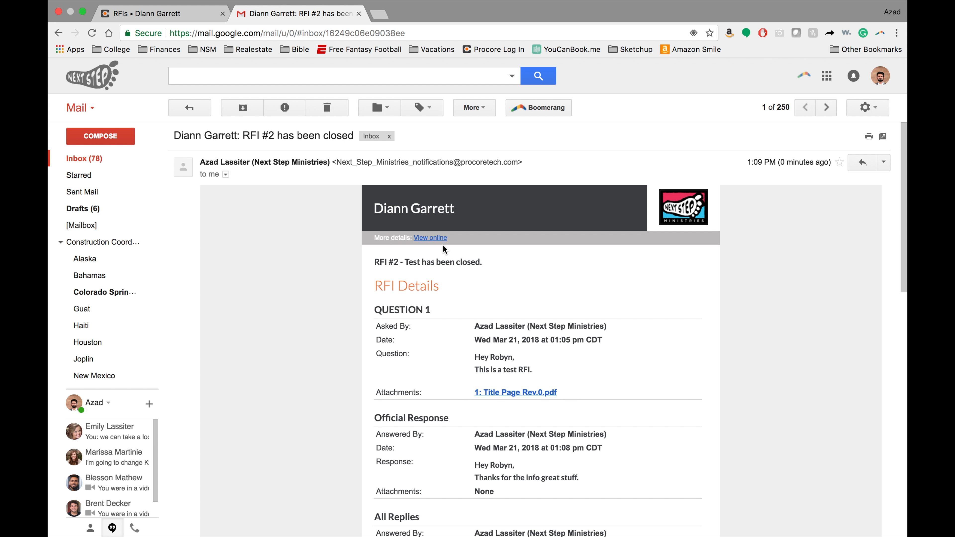
{"action": "left_click", "coordinate": [430, 237]}
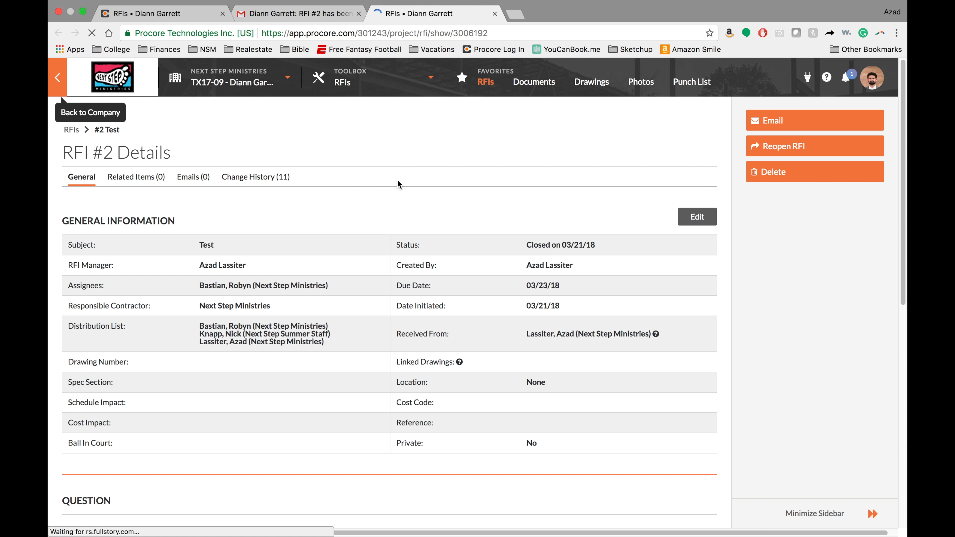